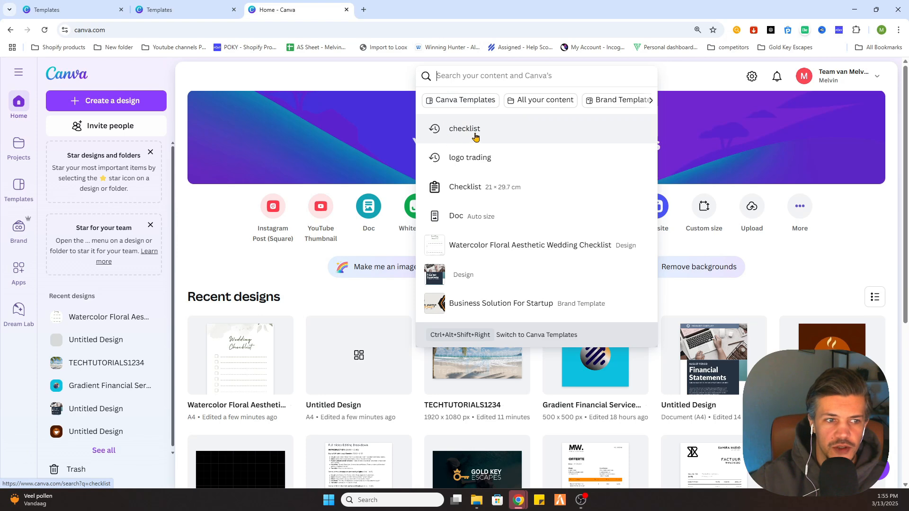
- Search for "checklist" and open the preview of the Beige Minimalist Professional Cleaning Checklist template
left_click(469, 129)
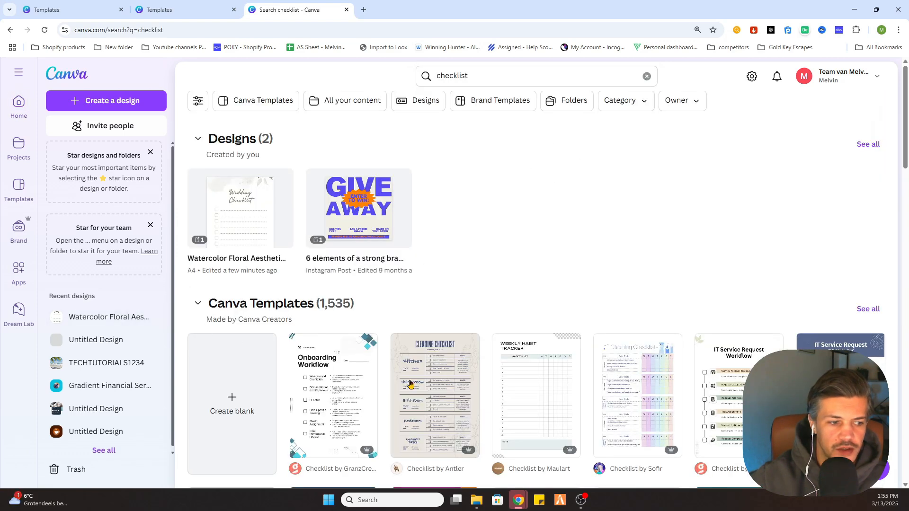
left_click_drag(906, 106, 889, 324)
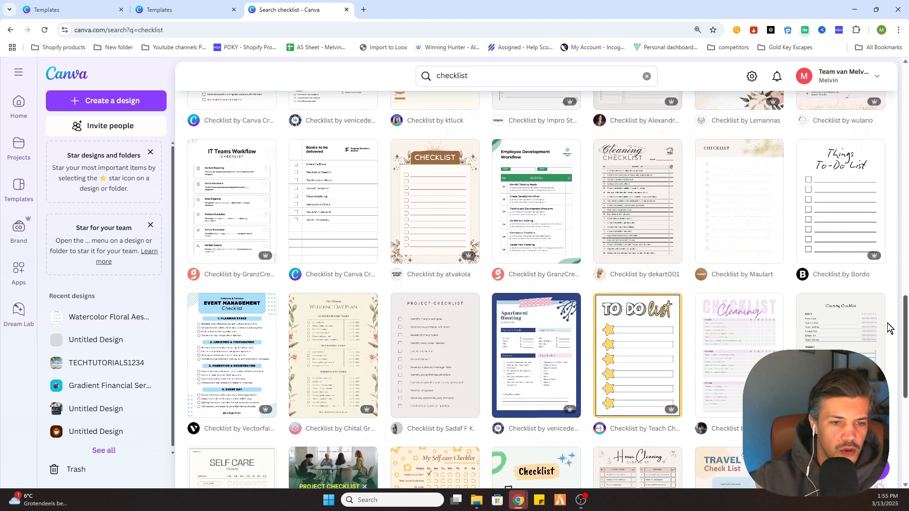
left_click(642, 183)
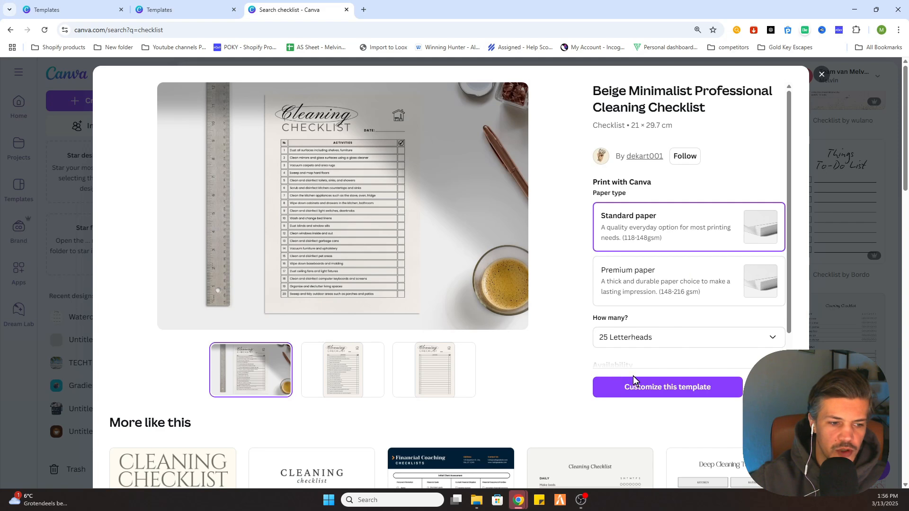
- Choose the White Simple Minimalist Morning Routine Checklist from the similar templates and open it for customizing
left_click_drag(788, 142, 786, 203)
left_click_drag(906, 135, 905, 253)
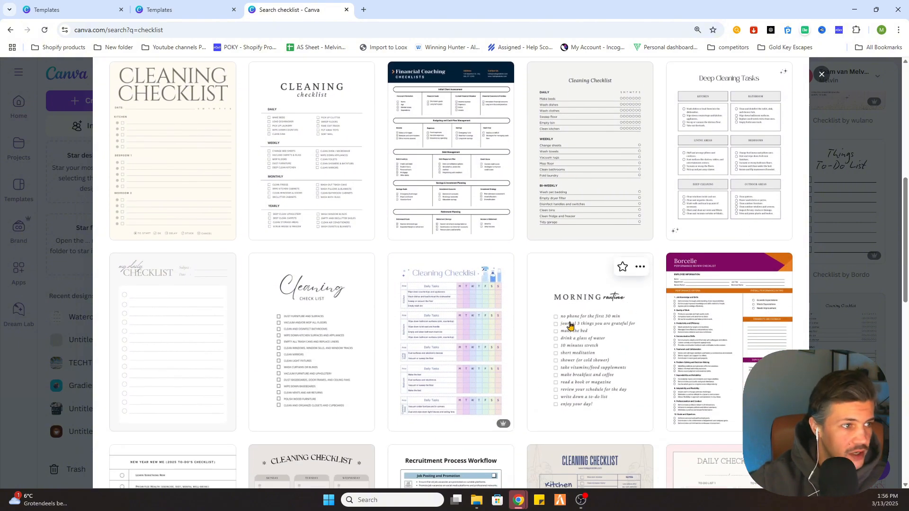
left_click(570, 322)
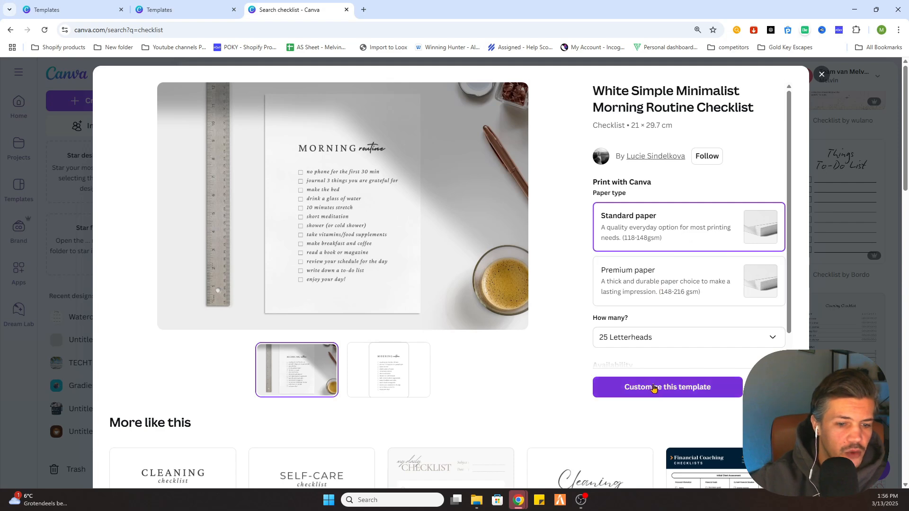
left_click(654, 387)
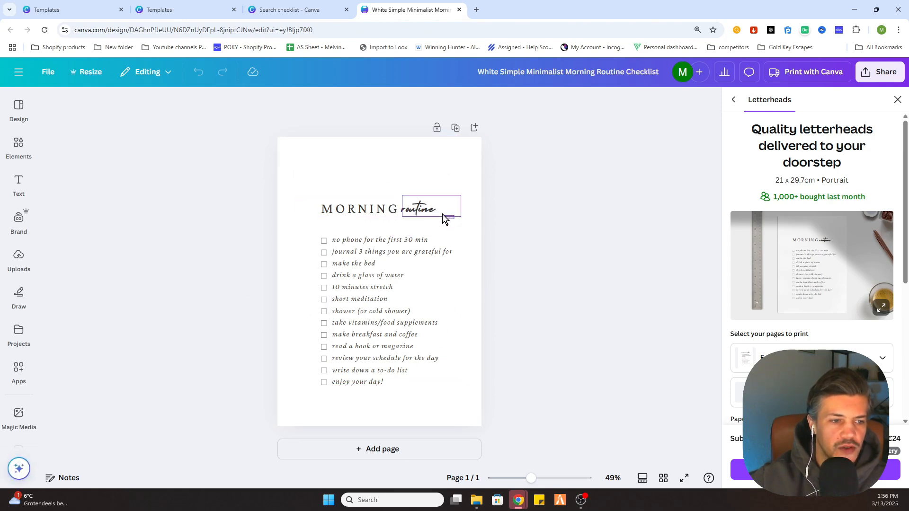
- Move both parts of the "MORNING routine" heading slightly higher on the page
left_click_drag(455, 219, 290, 185)
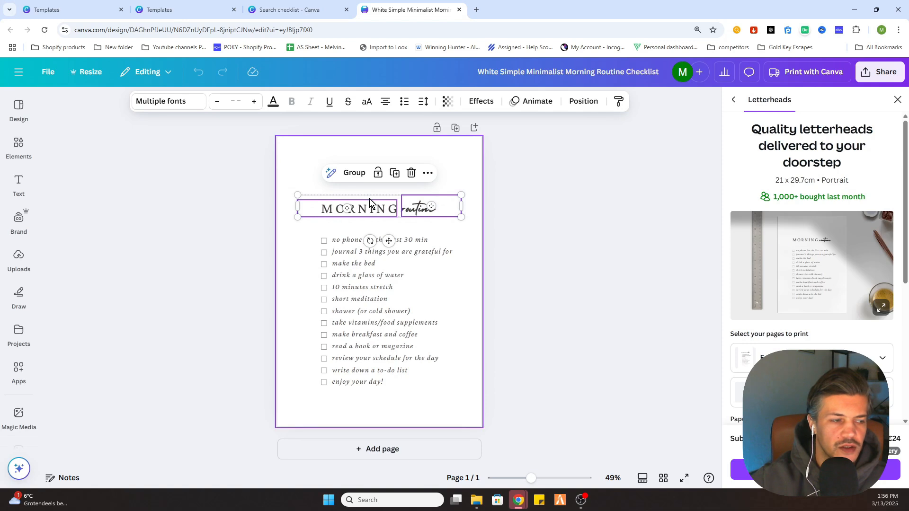
left_click_drag(411, 209, 408, 189)
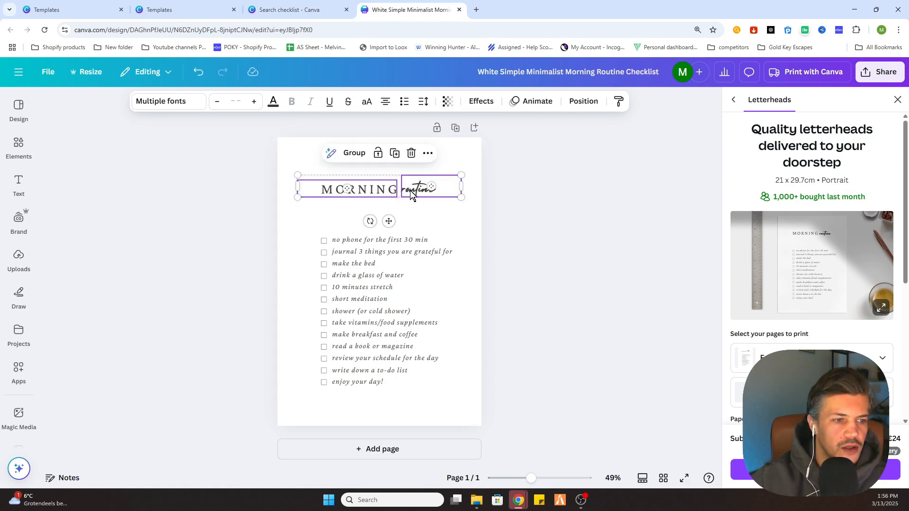
left_click(428, 206)
- Replace the heading word "MORNING" with "TO-DO LIST"
double_click(360, 189)
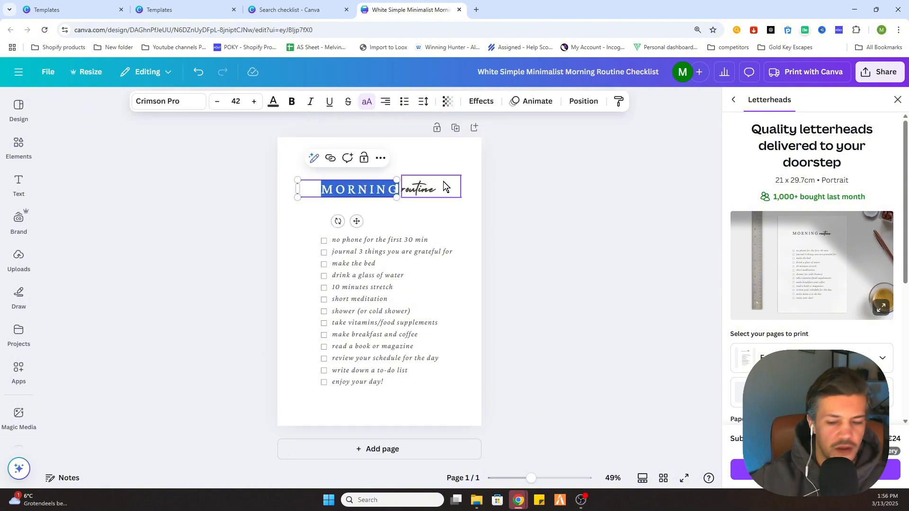
type("TO-S")
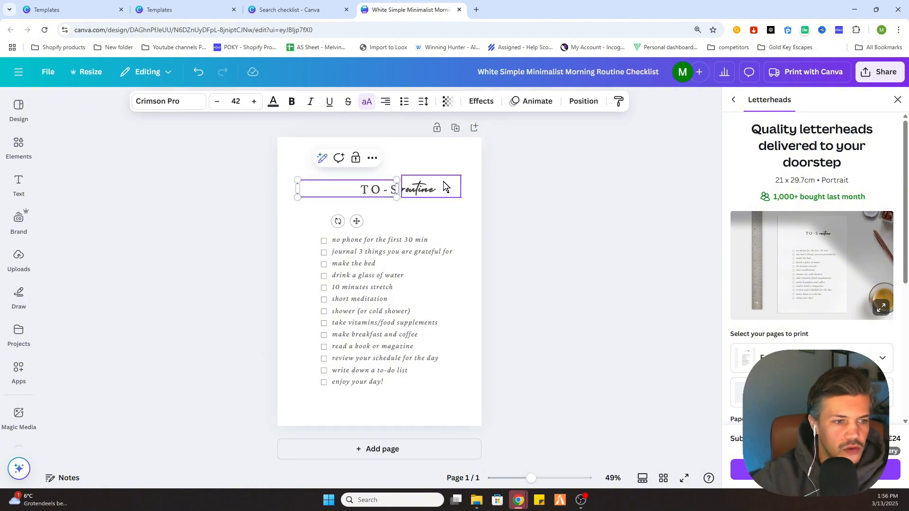
key("BackSpace")
type("DO")
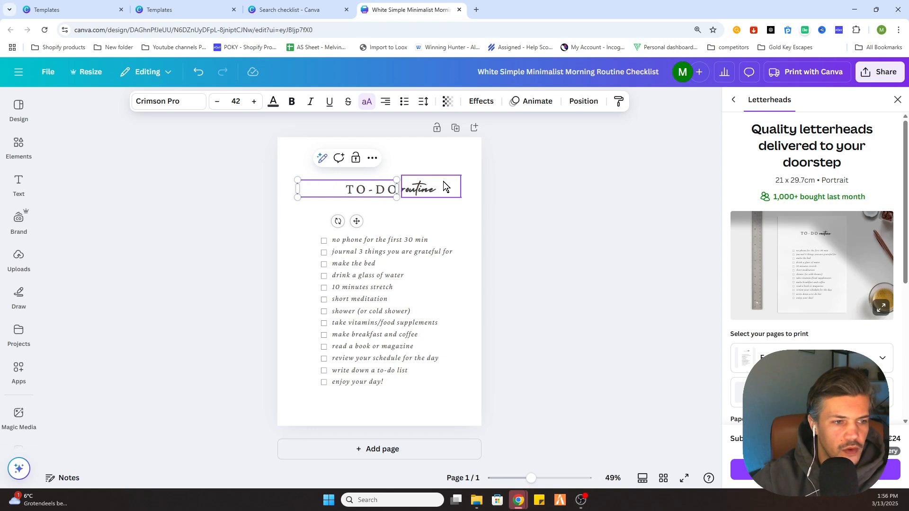
type(" LIAT")
key("BackSpace")
key("BackSpace")
type("ST")
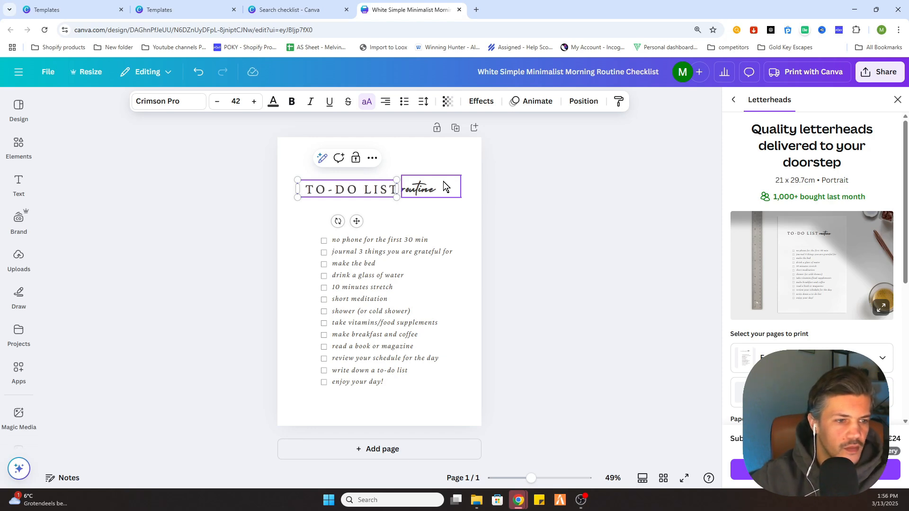
left_click(437, 215)
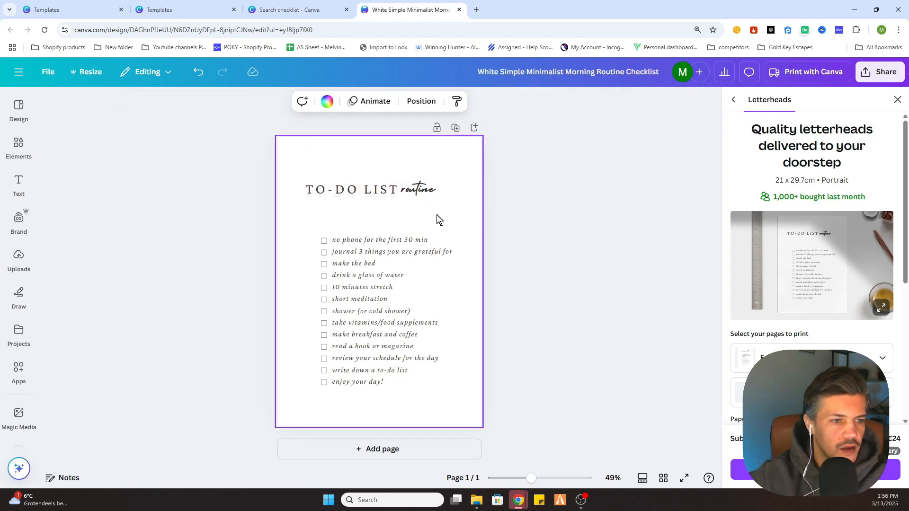
- Delete the script word "routine" and shift the TO-DO LIST heading to the centre above the checklist
left_click(443, 189)
key("Delete")
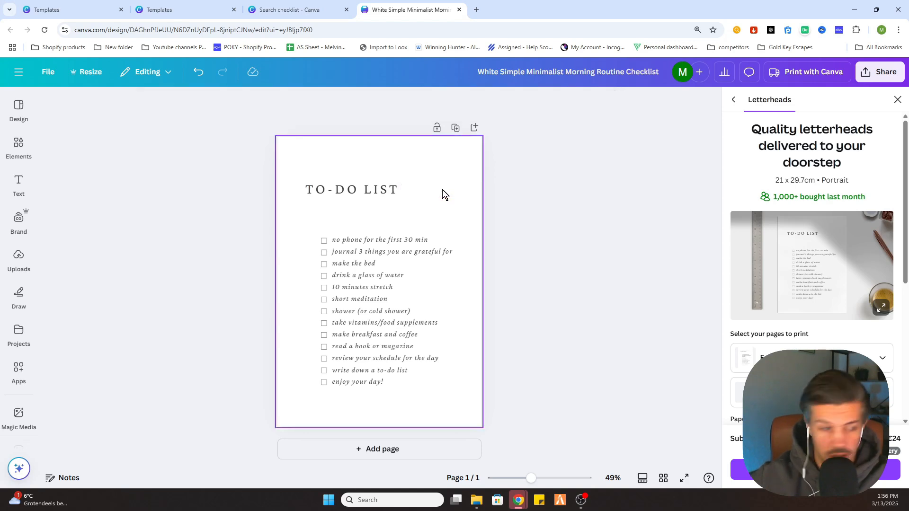
left_click_drag(367, 190, 401, 185)
- Replace the first two checklist items with "RECORD THE VIDEO" and "CREATE A THUMBNAIL"
left_click(389, 248)
double_click(359, 243)
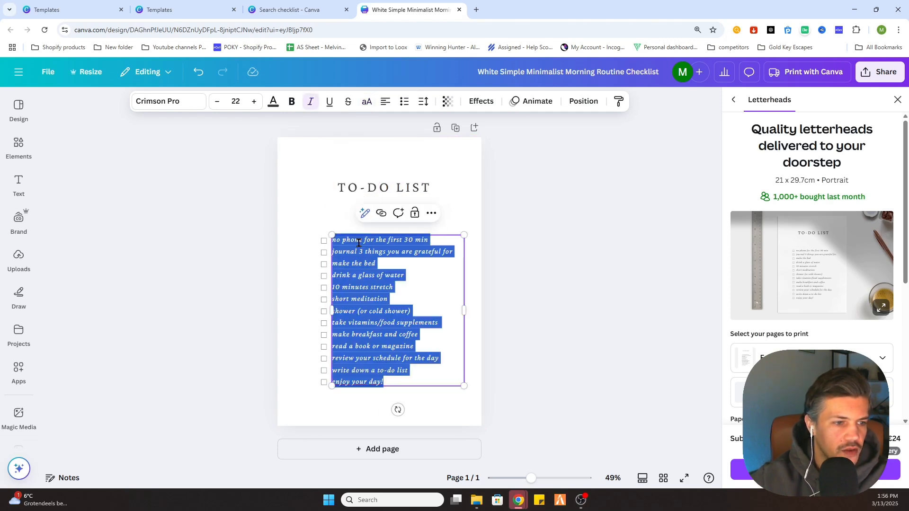
left_click_drag(422, 237, 333, 239)
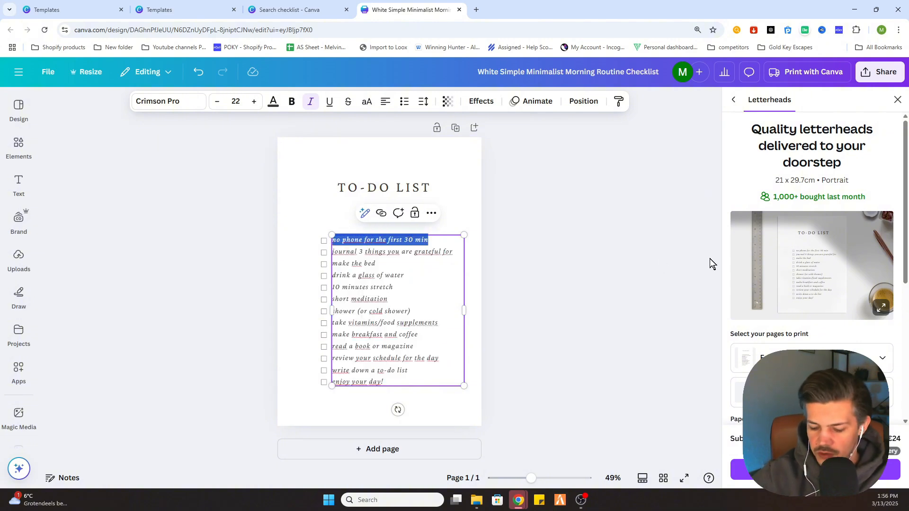
type("RECORD THE VIDEO")
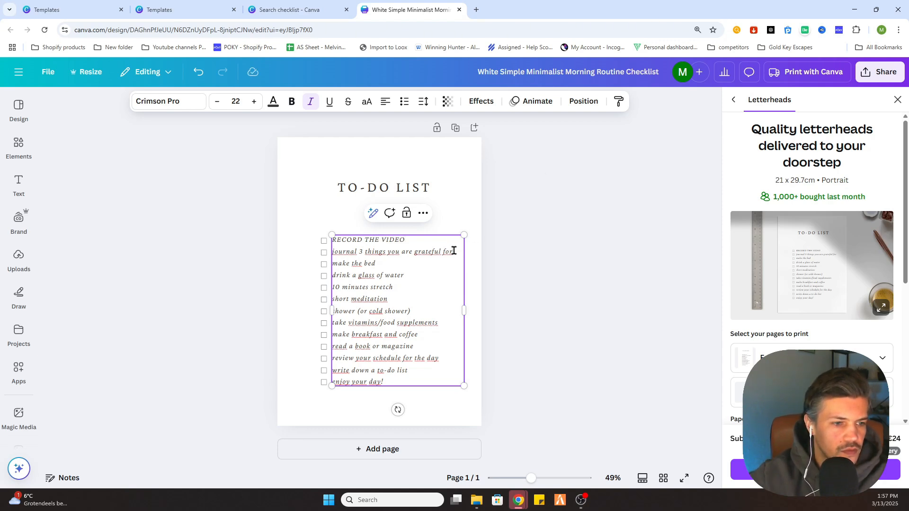
left_click_drag(453, 251, 334, 252)
type("X")
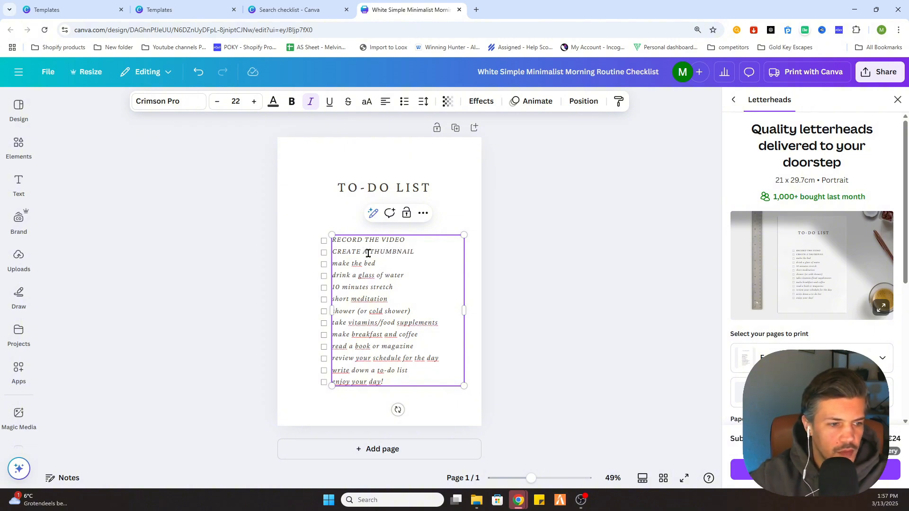
- Replace the third checklist item with "UPLOAD VIDEO" and remove the "drink a glass of water" text that follows it
left_click_drag(378, 266, 331, 257)
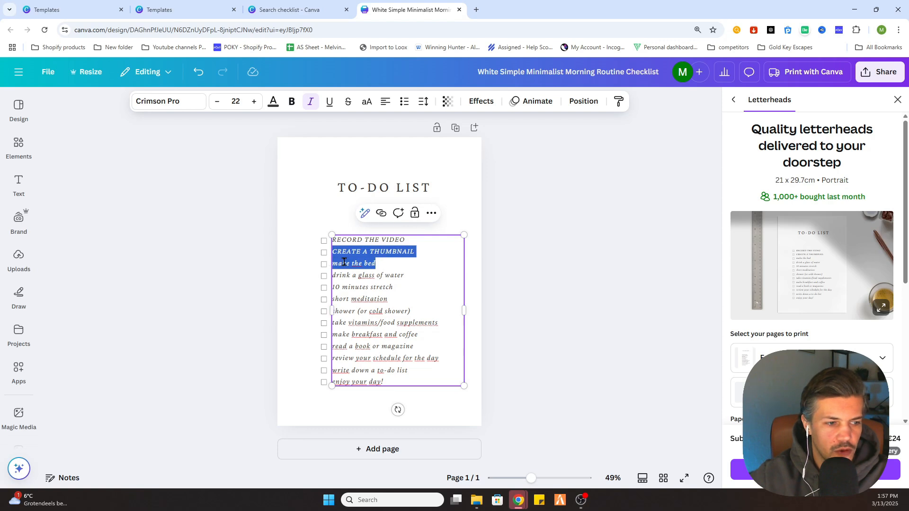
left_click(364, 265)
double_click(371, 264)
triple_click(377, 265)
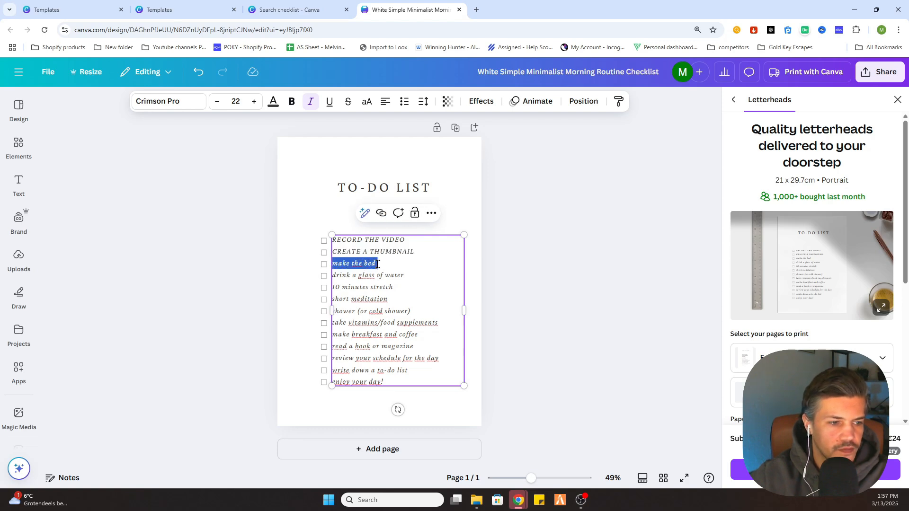
type("UPLOAD V")
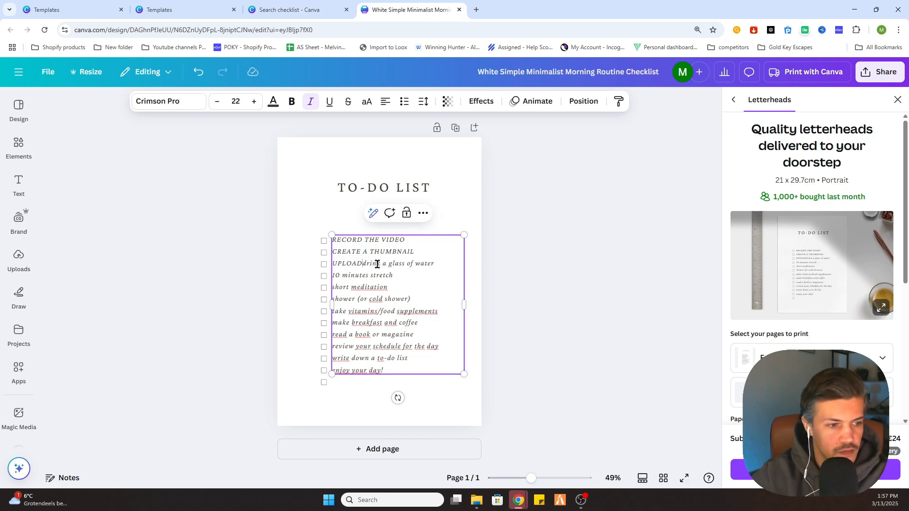
type("IDEO")
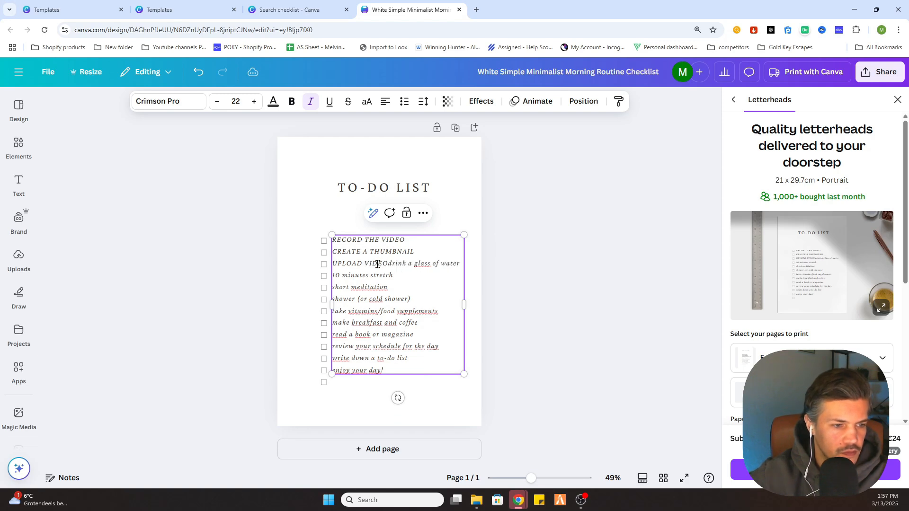
key("Delete")
key("Delete")
key("Delete")
key("Delete")
key("Delete")
key("Delete")
key("Delete")
key("Delete")
key("Delete")
key("Delete")
key("Delete")
key("Delete")
key("Delete")
key("Delete")
key("Delete")
key("Delete")
key("Delete")
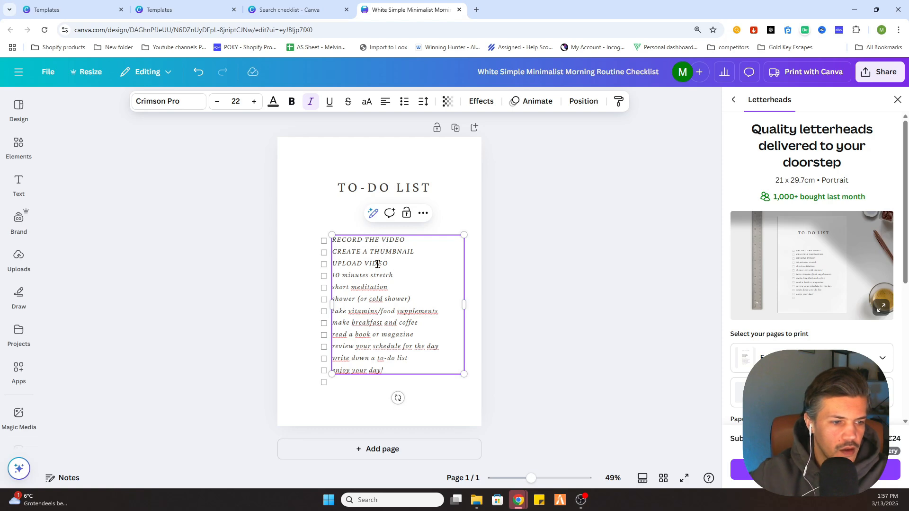
- Delete all remaining template items below "UPLOAD VIDEO", from "10 minutes stretch" to "enjoy your day!"
left_click_drag(395, 368, 333, 275)
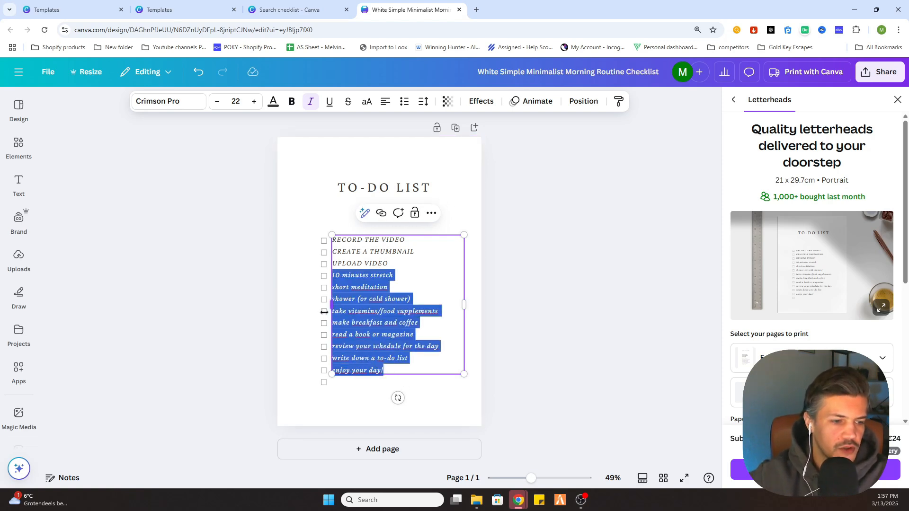
key("Delete")
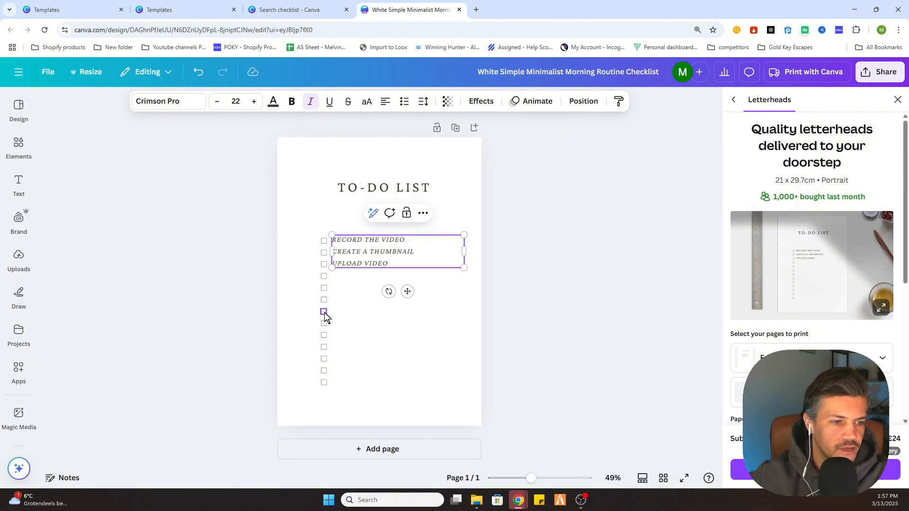
left_click(625, 332)
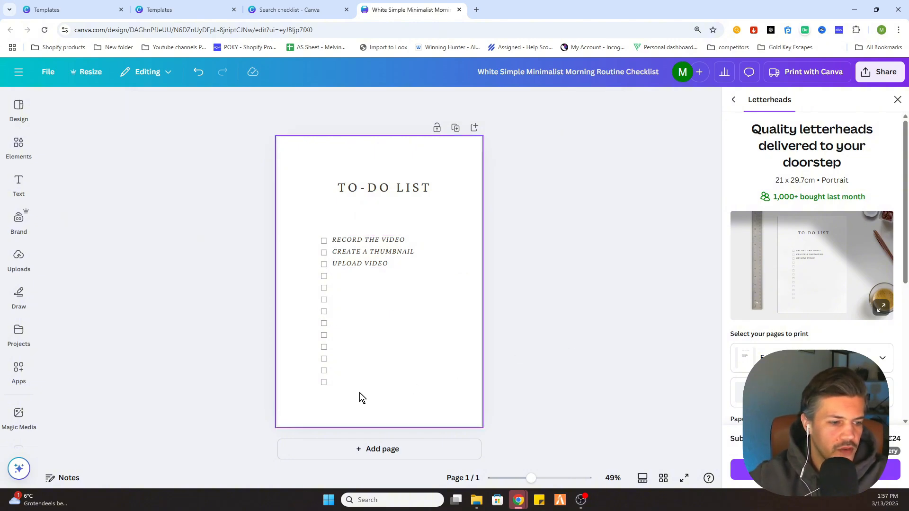
- Delete the unused checkboxes below the third checklist item
left_click_drag(359, 397, 300, 274)
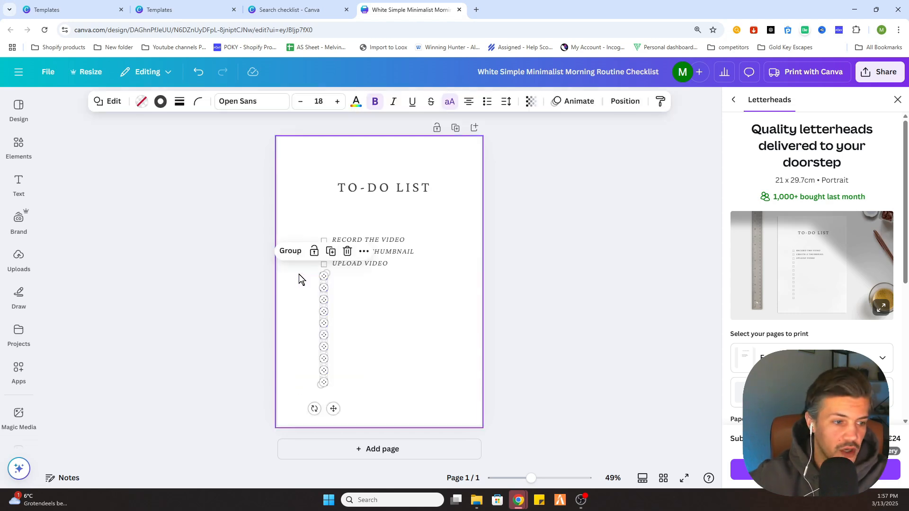
key("Delete")
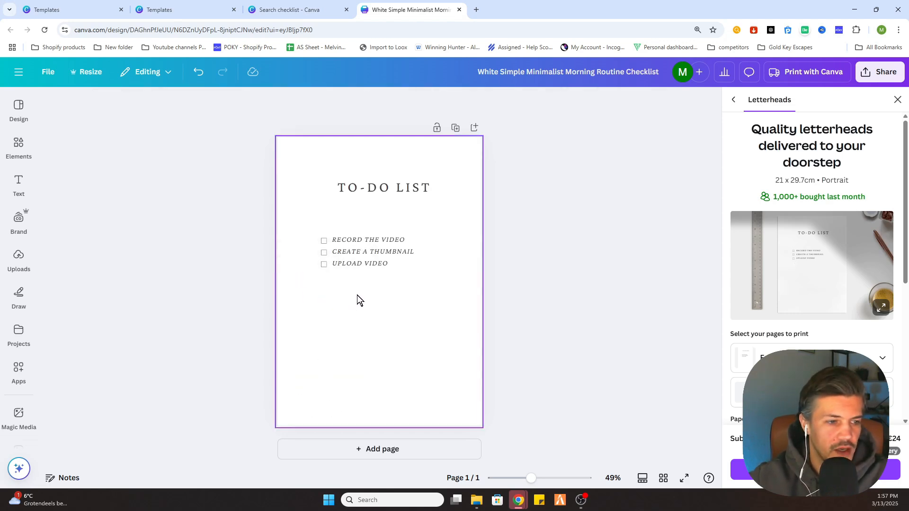
left_click(430, 292)
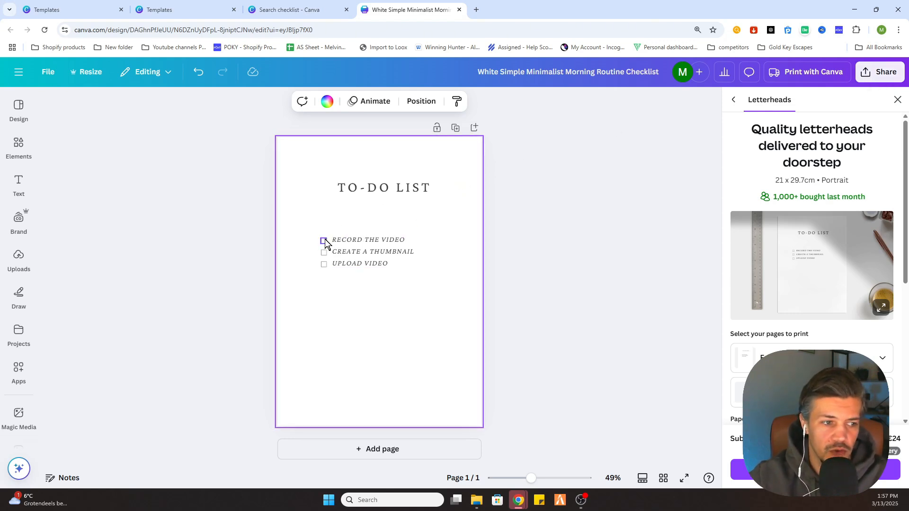
- Download the to-do list design as a PDF Standard file
left_click(868, 78)
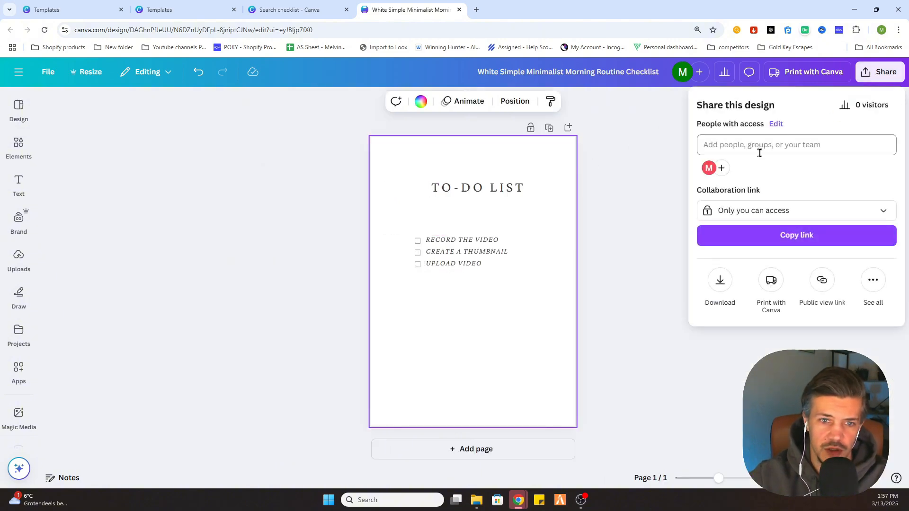
left_click(720, 282)
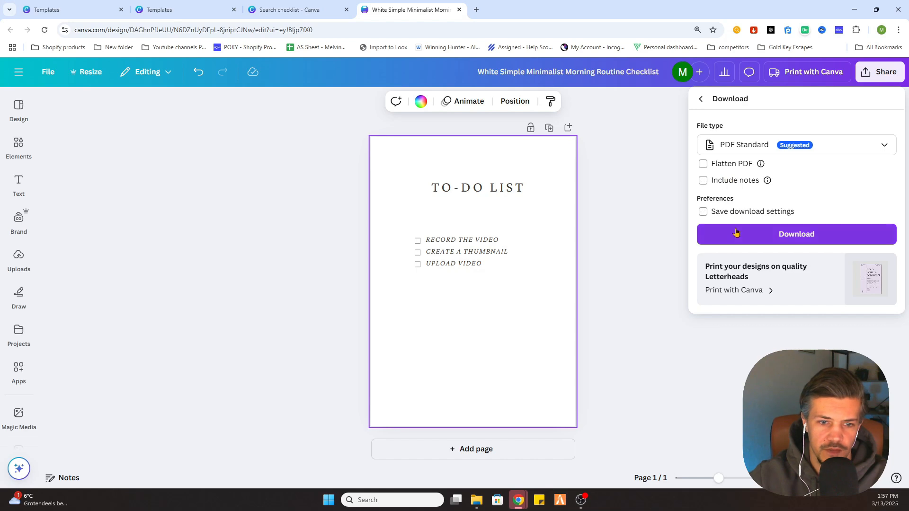
left_click(736, 232)
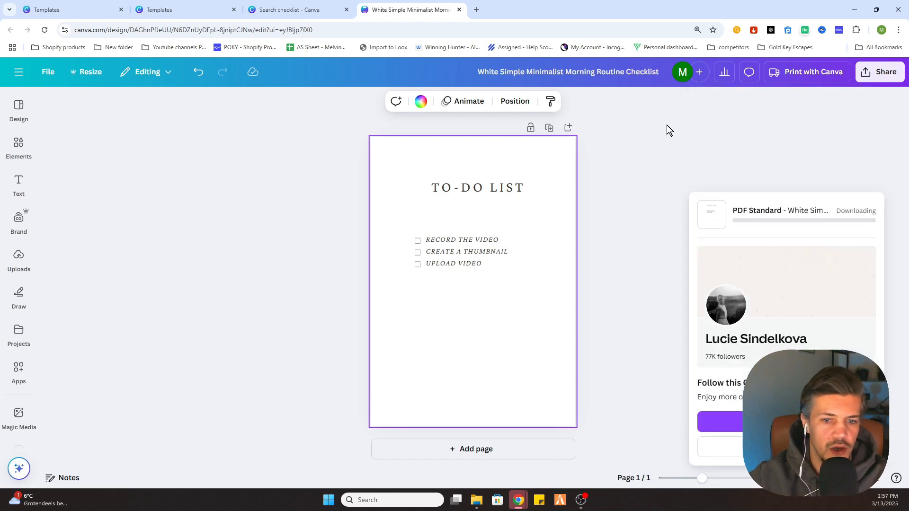
- Open the downloaded PDF to check its checkboxes and text, and return to the design in the editor
left_click(796, 58)
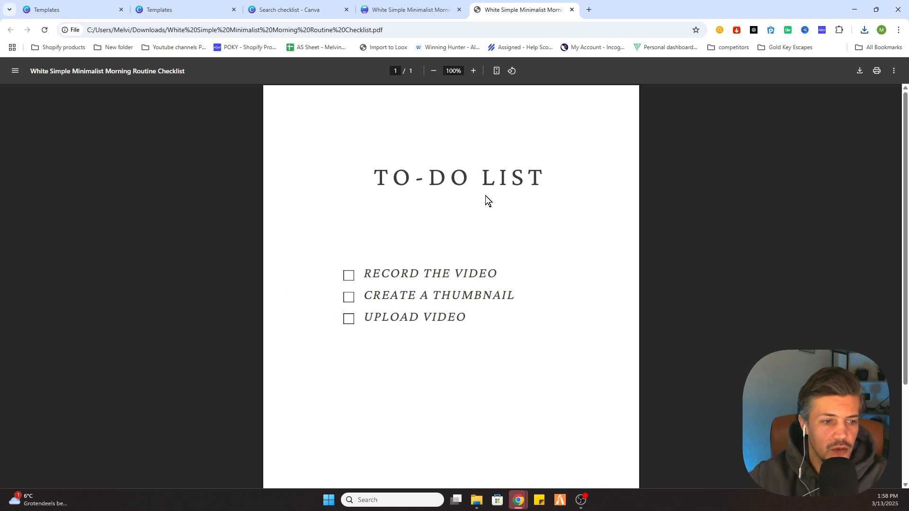
right_click(347, 277)
left_click(376, 184)
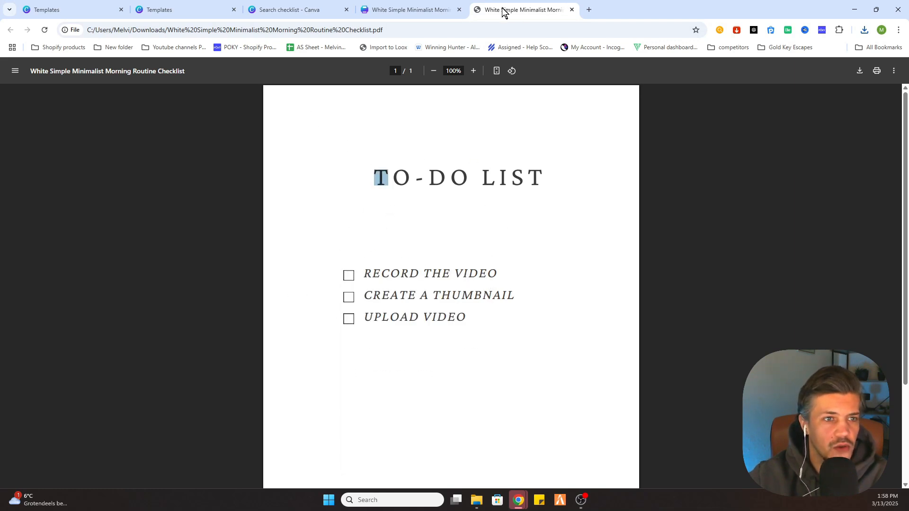
left_click(414, 9)
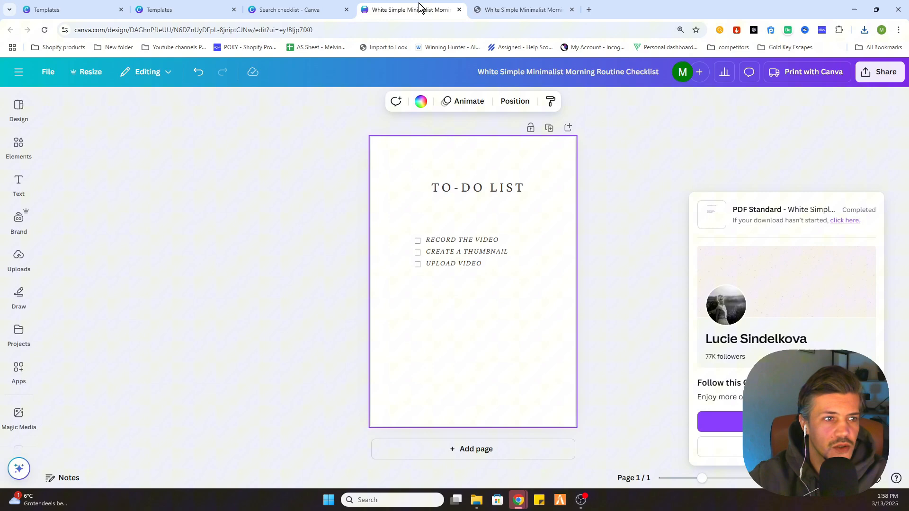
- Show the downloaded "White Simple Minimalist Morning Routine Checklist" PDF in the Downloads folder in File Explorer
left_click(865, 30)
right_click(778, 81)
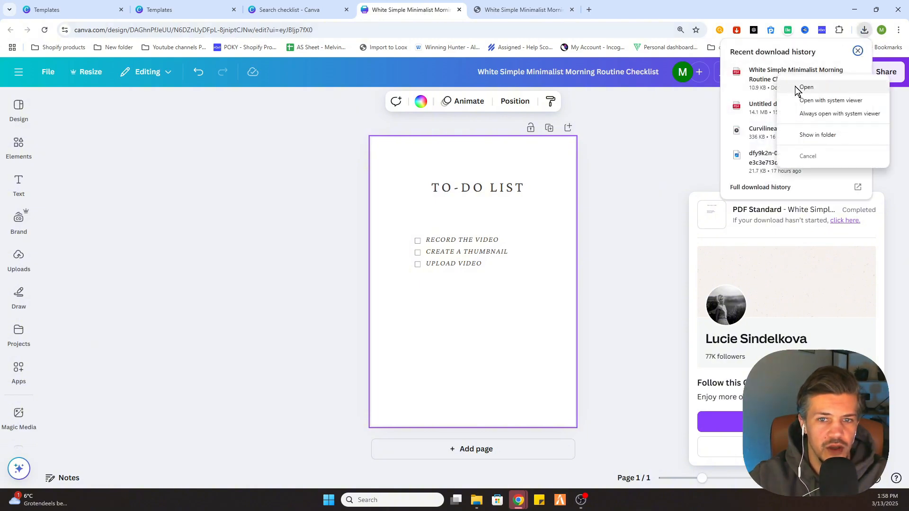
left_click(818, 134)
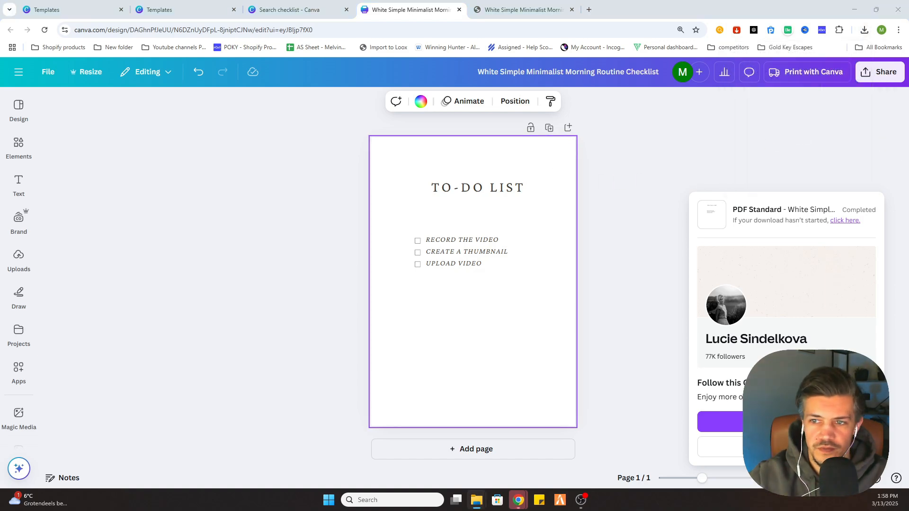
left_click_drag(837, 40, 217, 2)
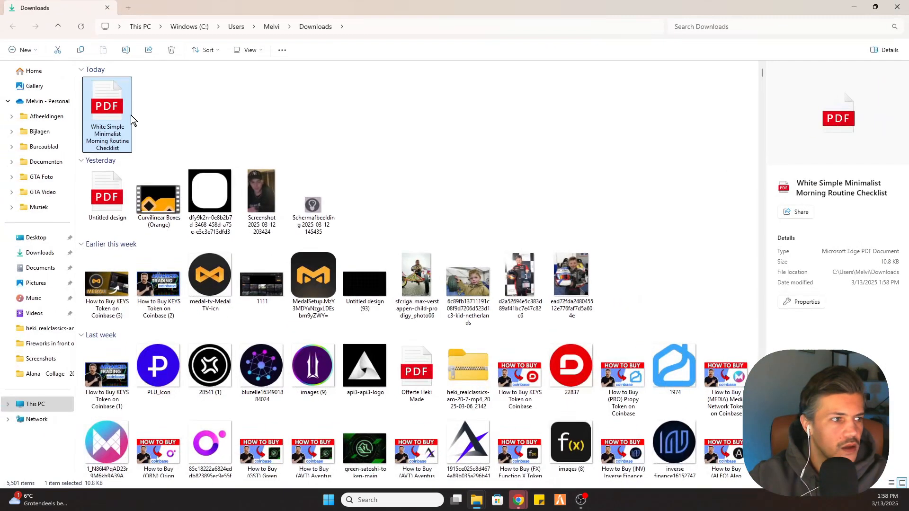
- Open the checklist PDF from the Downloads folder with Microsoft Edge
right_click(99, 97)
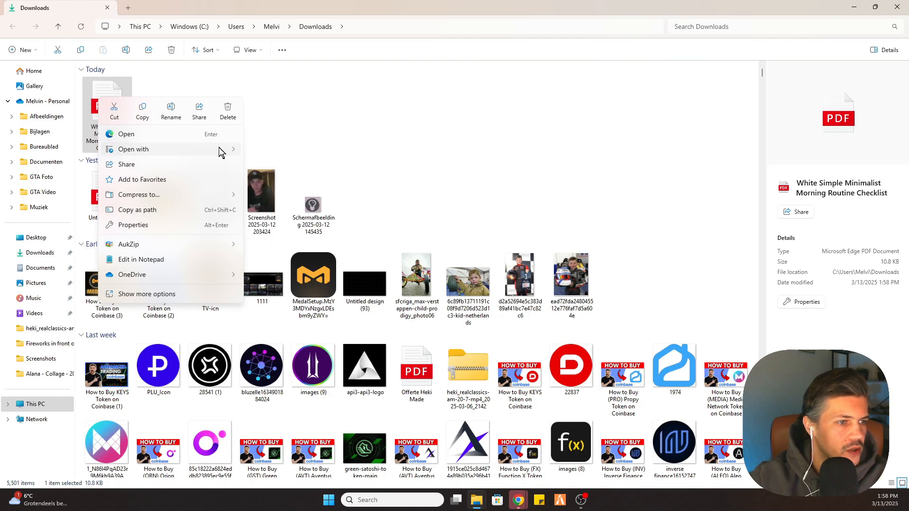
mouse_move(229, 151)
left_click(282, 181)
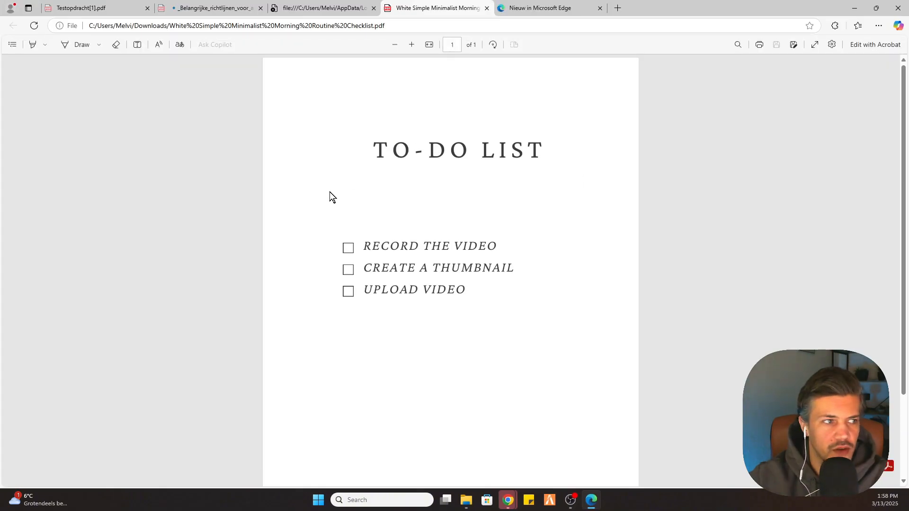
- Activate the Draw tool for the to-do list PDF and open its colour and thickness options
left_click(97, 45)
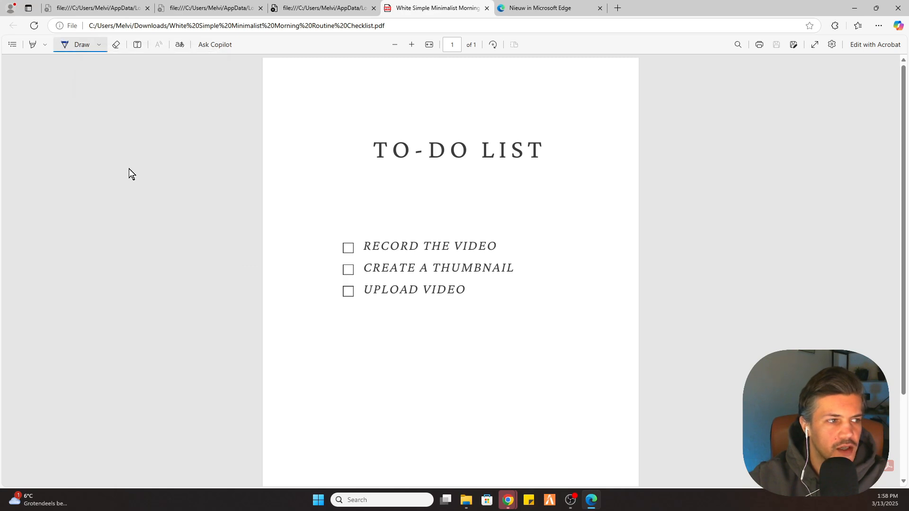
left_click(98, 44)
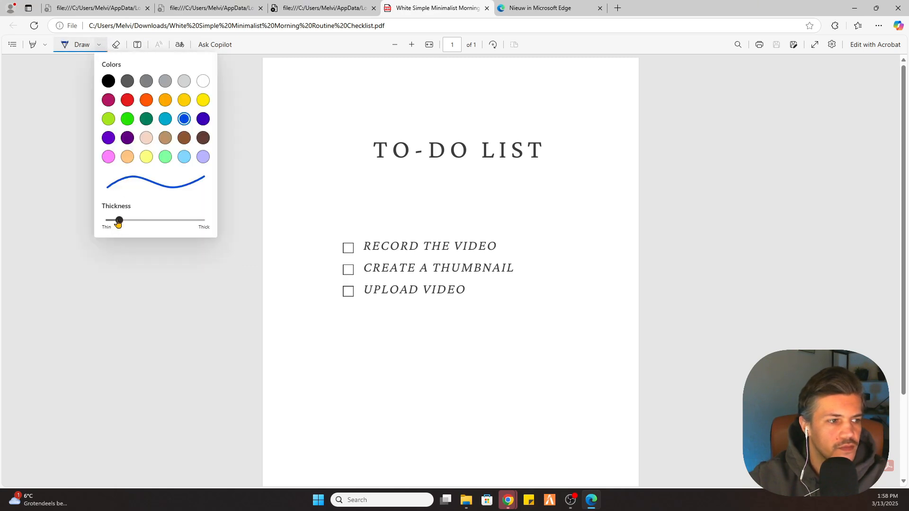